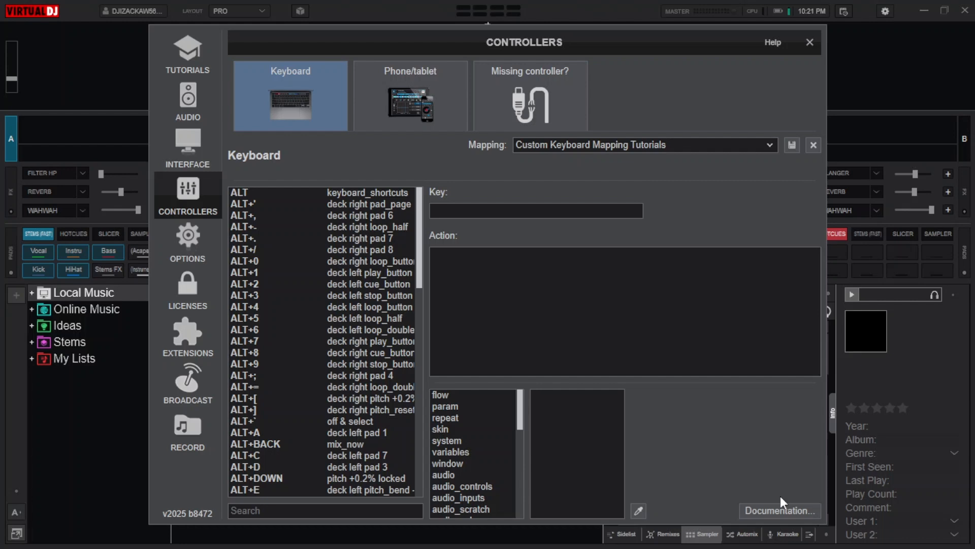
- Map the Q key to the action effect "flanger" active and save the custom keyboard mapping
{"action": "left_click", "coordinate": [83, 173]}
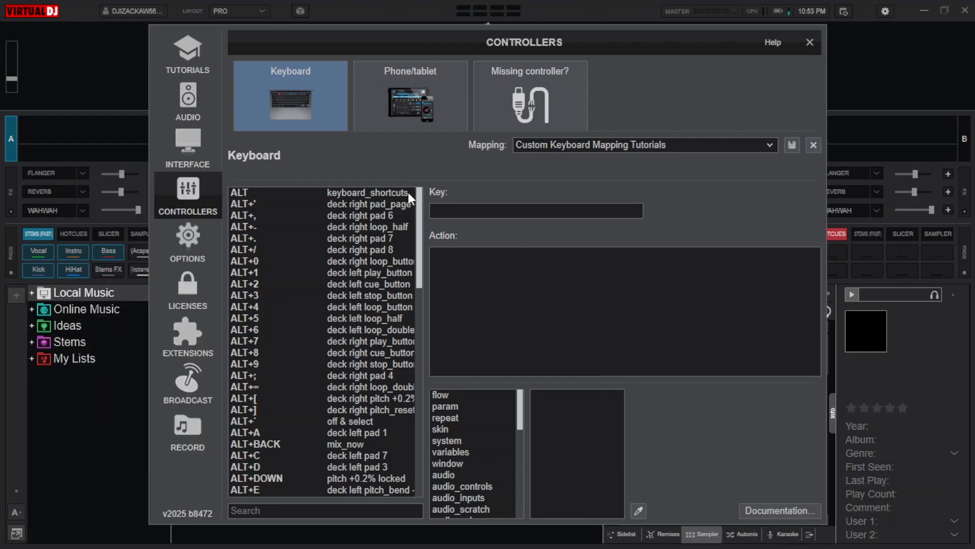
{"action": "left_click", "coordinate": [434, 206]}
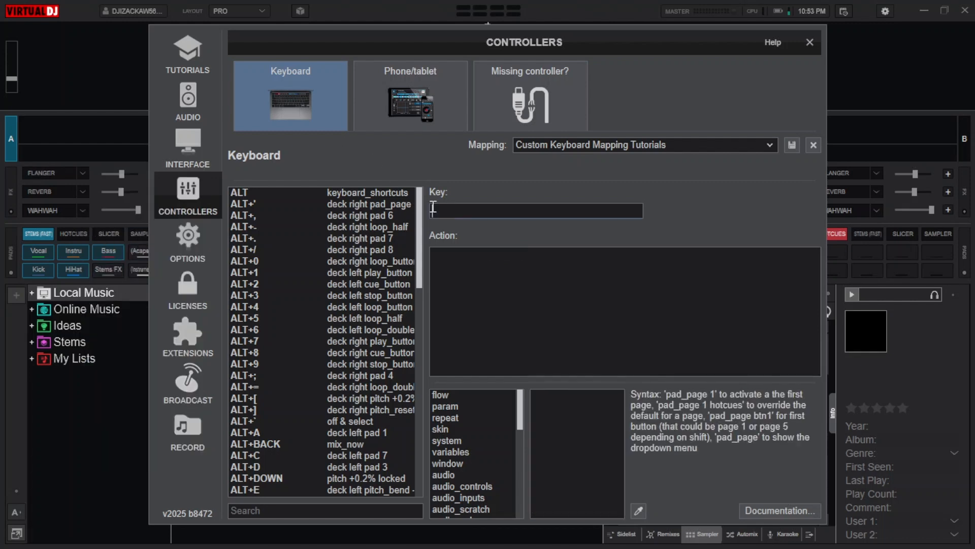
{"action": "key", "text": "q"}
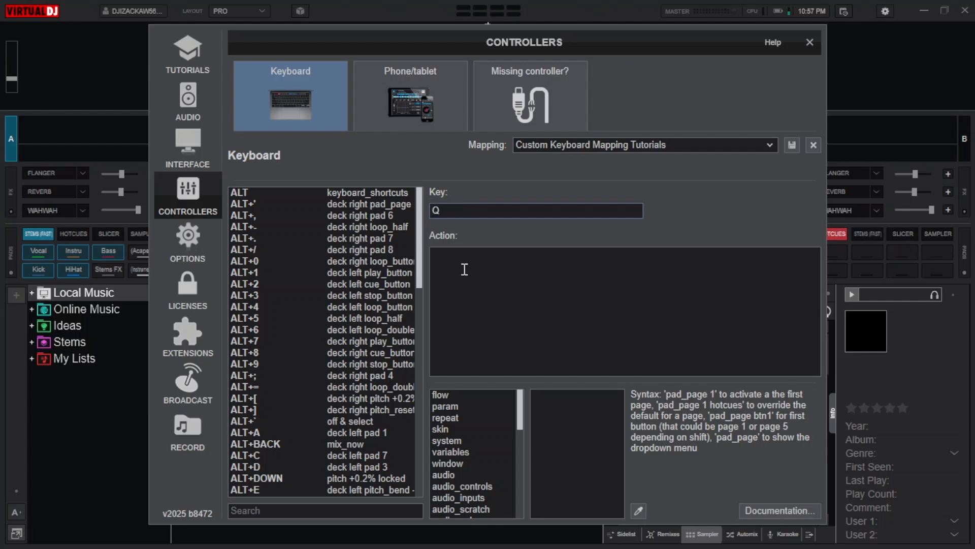
{"action": "left_click", "coordinate": [496, 295]}
{"action": "type", "text": "effect"}
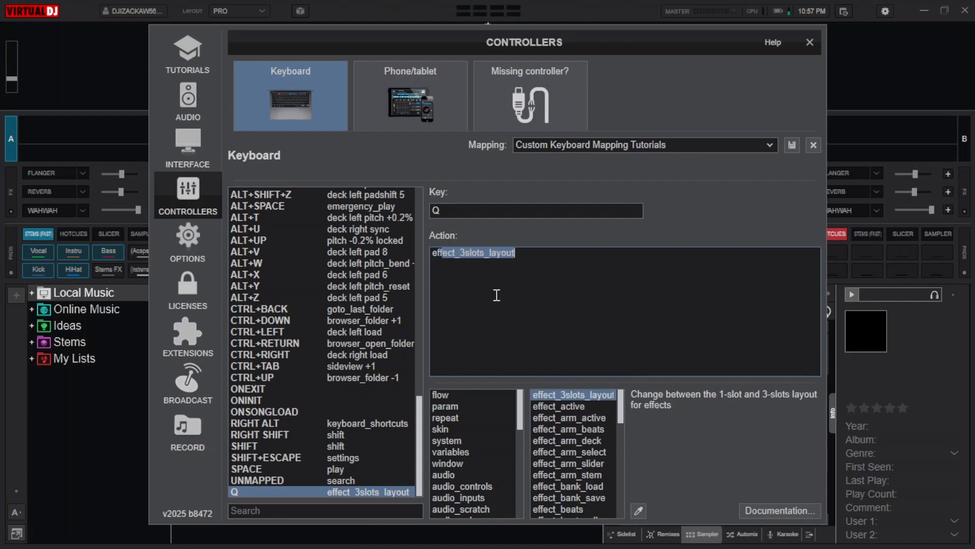
{"action": "key", "text": "Delete"}
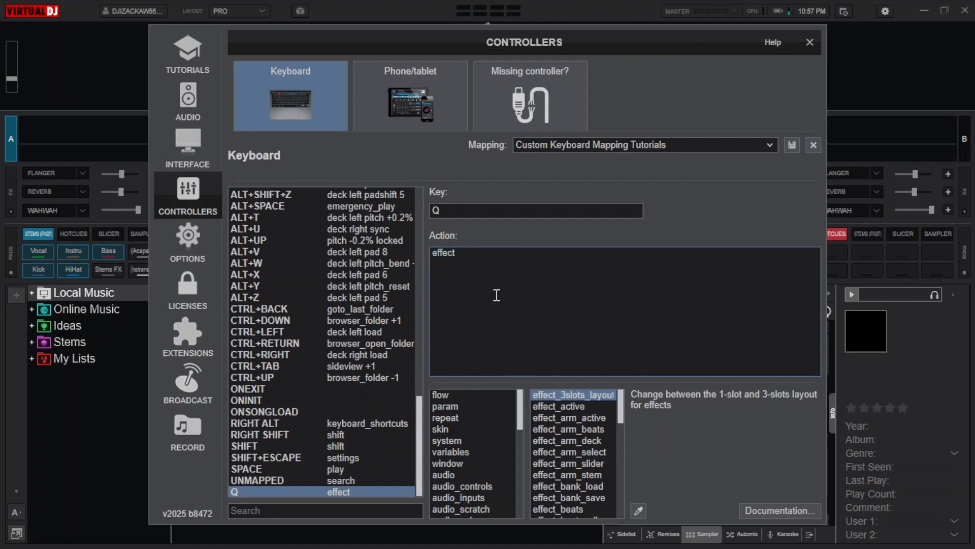
{"action": "type", "text": "\""}
{"action": "type", "text": "flanger\" active"}
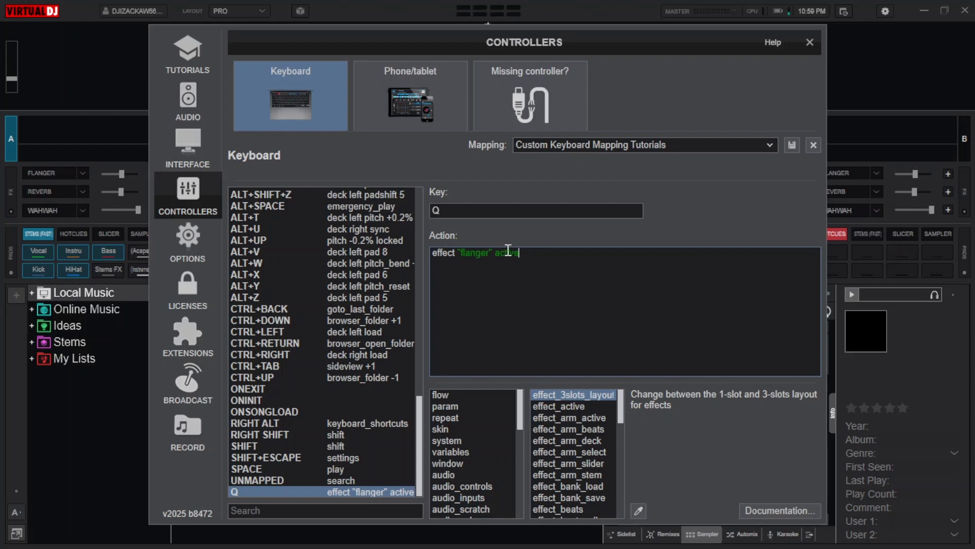
{"action": "left_click", "coordinate": [793, 144]}
- Test the Q mapping by switching the left deck's Flanger effect on and off twice
{"action": "key", "text": "q"}
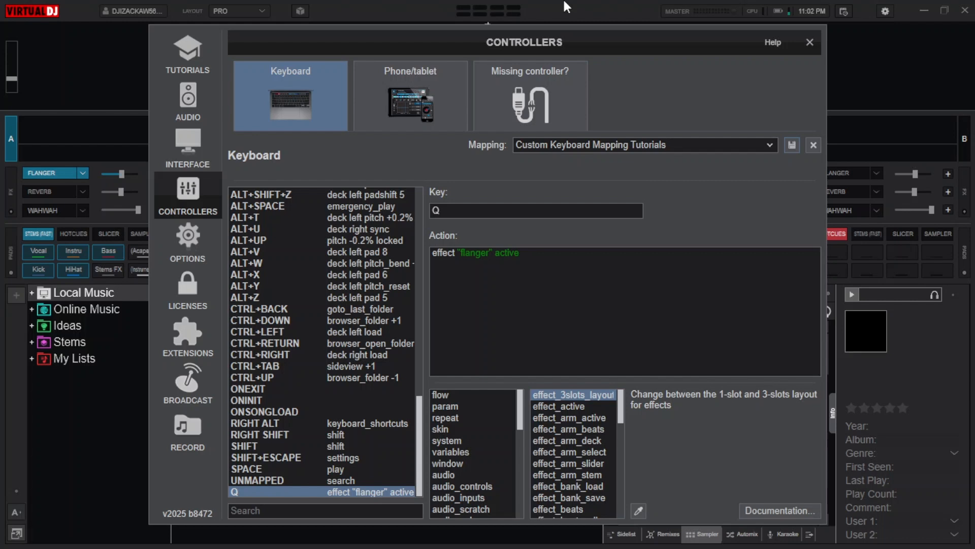
{"action": "key", "text": "q"}
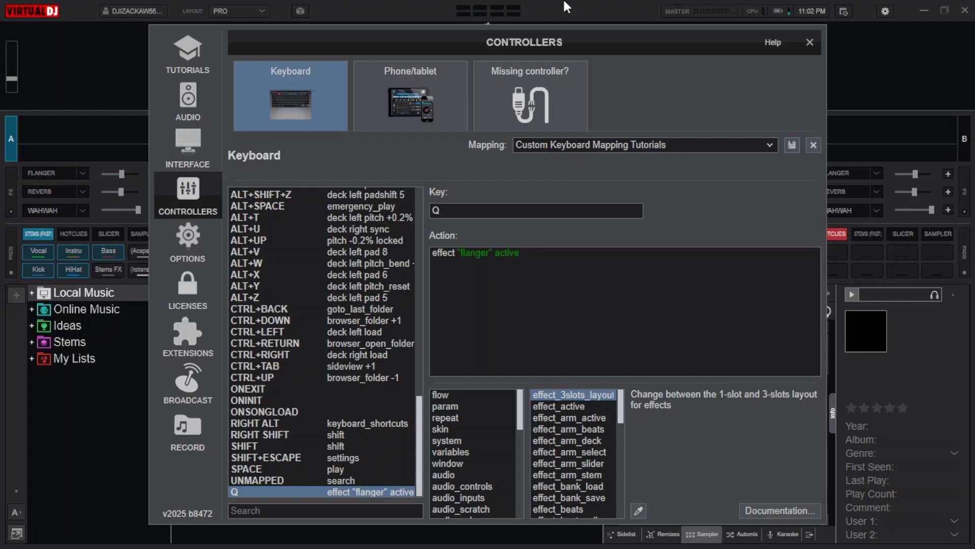
{"action": "key", "text": "q"}
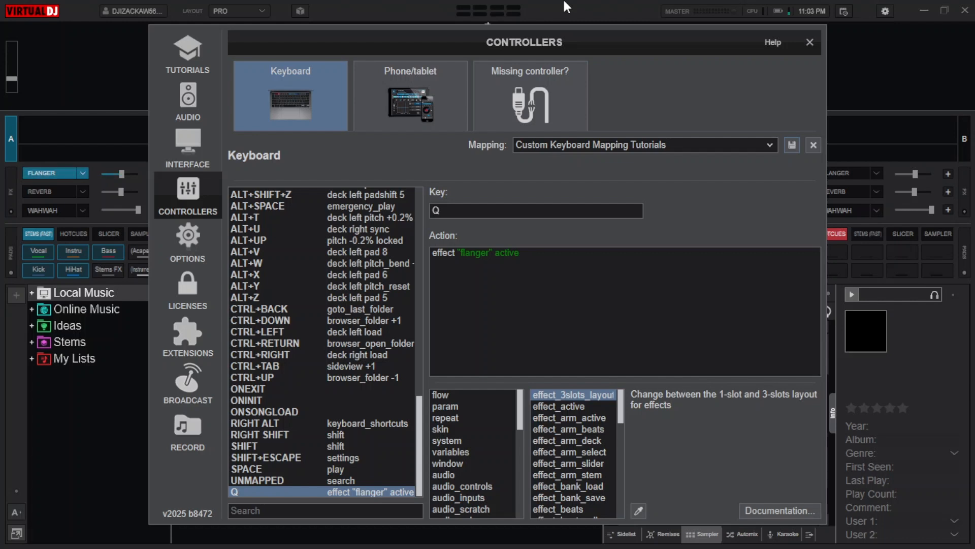
{"action": "key", "text": "q"}
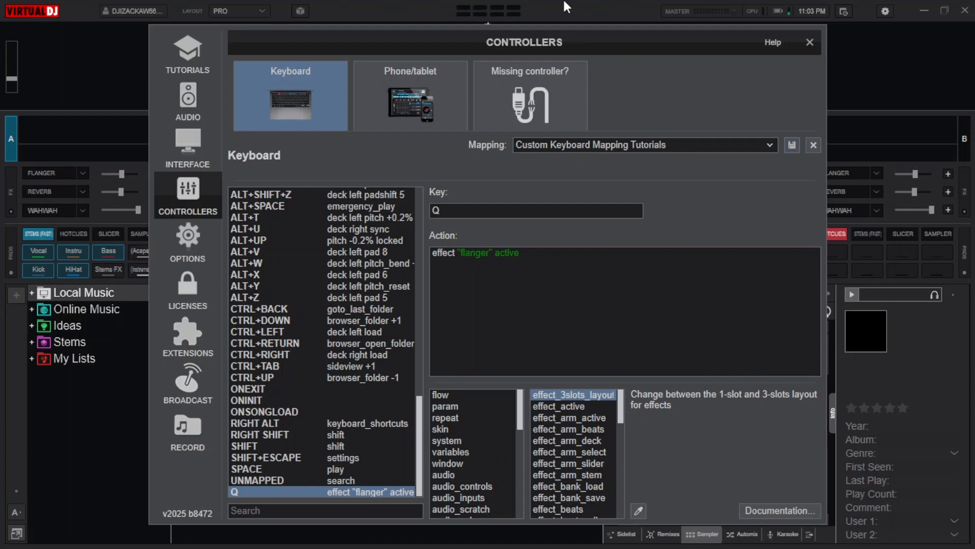
- Map the A key to the action effect_active 'reverb' and save the mapping
{"action": "left_click", "coordinate": [508, 211]}
{"action": "key", "text": "a"}
{"action": "left_click", "coordinate": [493, 295]}
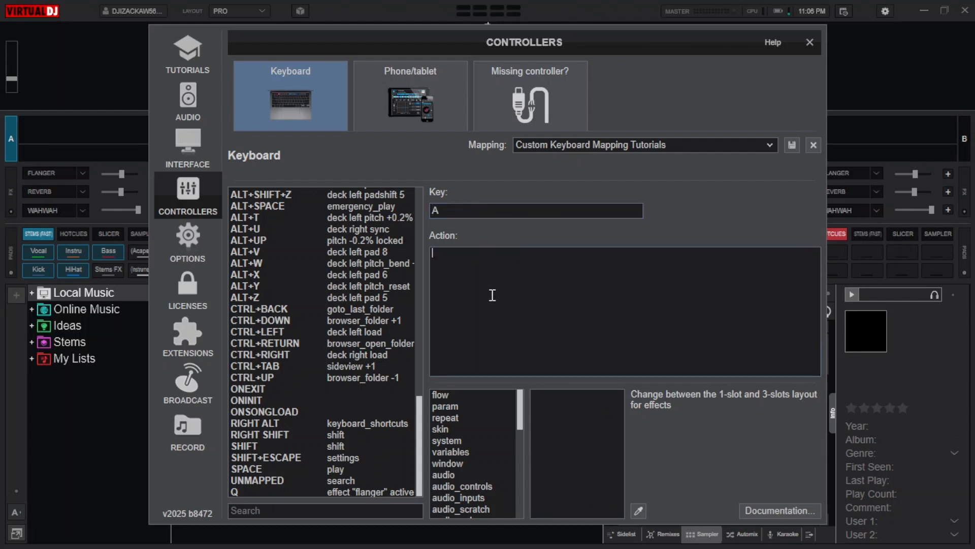
{"action": "type", "text": "eff"}
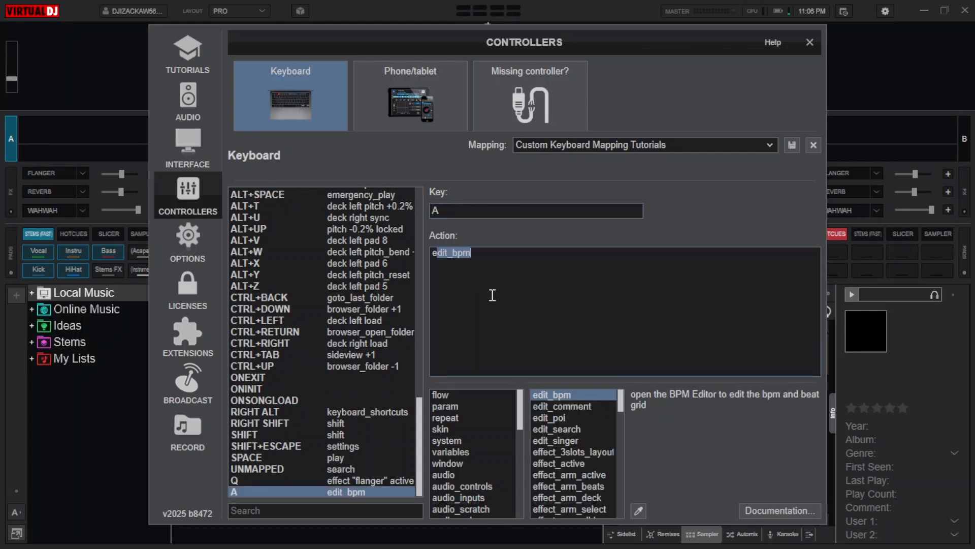
{"action": "type", "text": "ect_"}
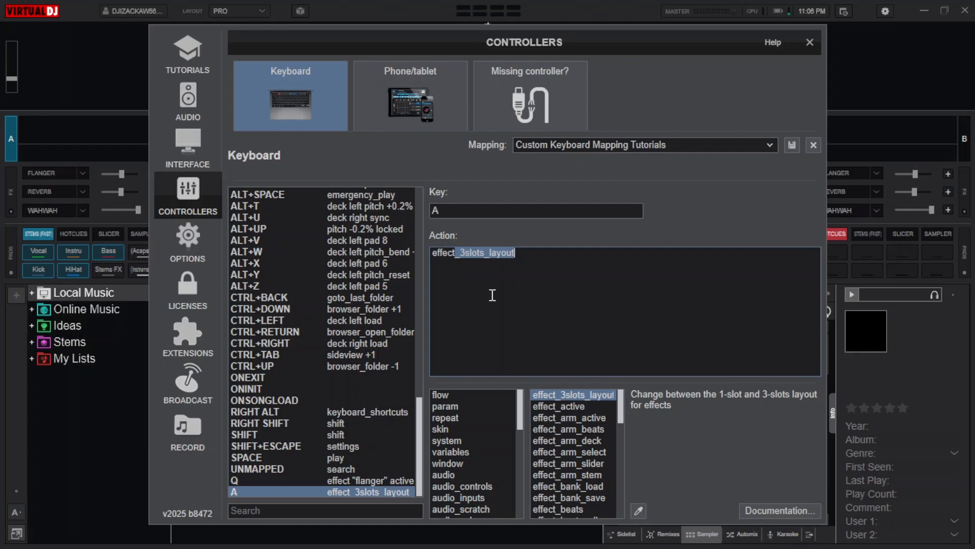
{"action": "type", "text": "ac"}
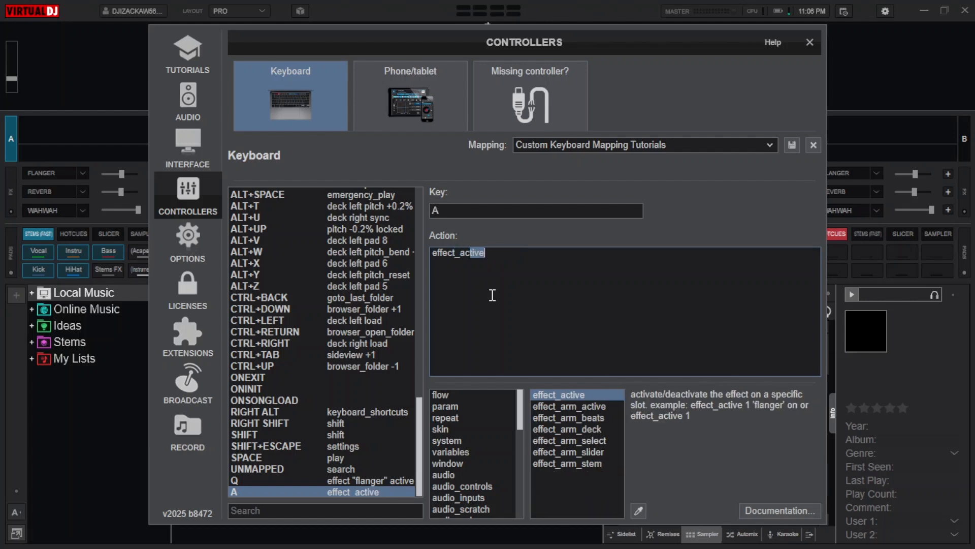
{"action": "type", "text": "tive 'reverb'"}
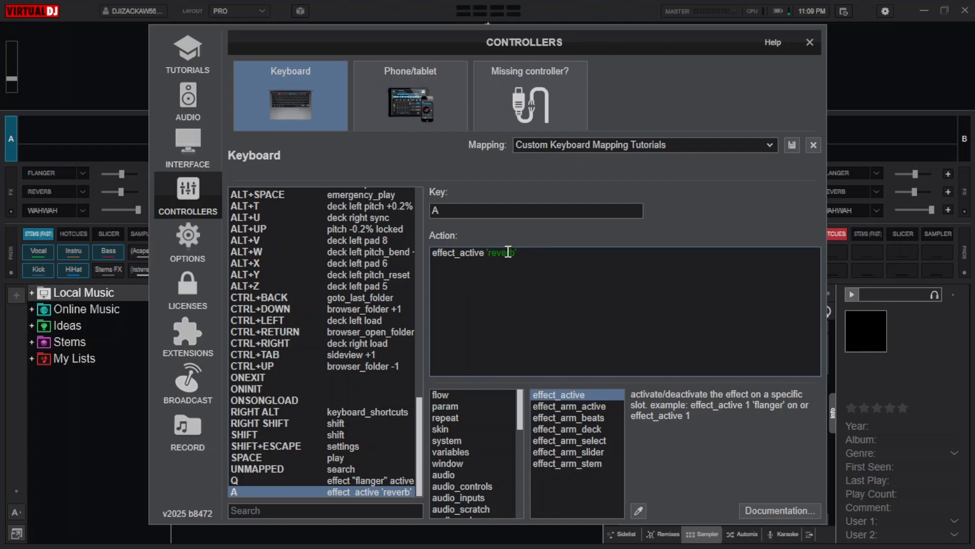
{"action": "left_click", "coordinate": [791, 145]}
- Test the A mapping by switching the left deck's Reverb on and off, and close the settings
{"action": "key", "text": "a"}
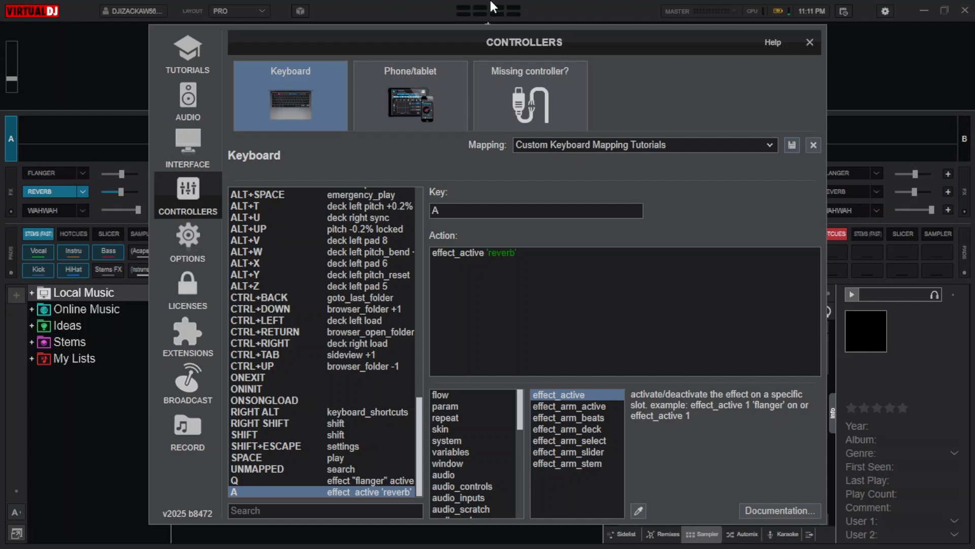
{"action": "key", "text": "a"}
{"action": "left_click", "coordinate": [811, 43]}
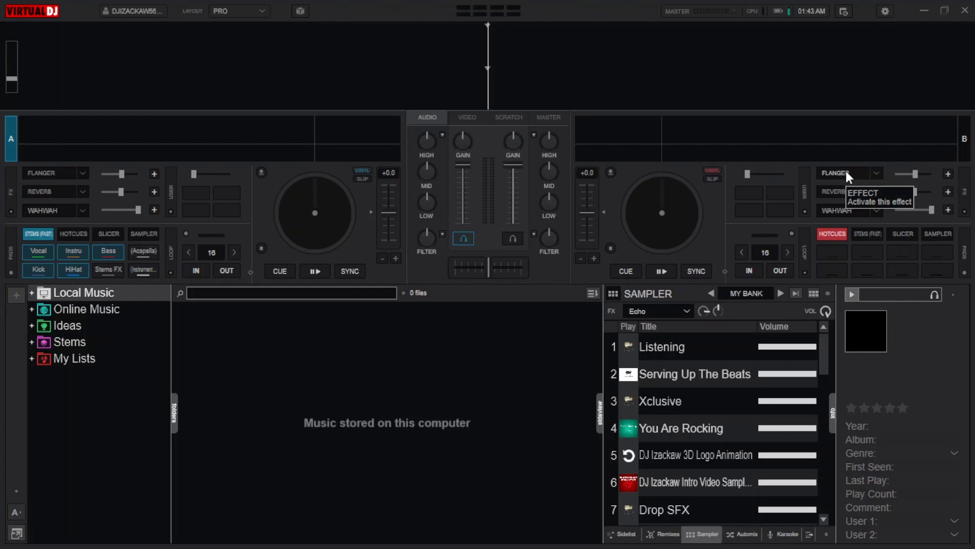
- Set deck 2's Flanger strength to 81% and speed to 1/2 bt, and reopen its effect controls once before hiding them
{"action": "left_click", "coordinate": [876, 174]}
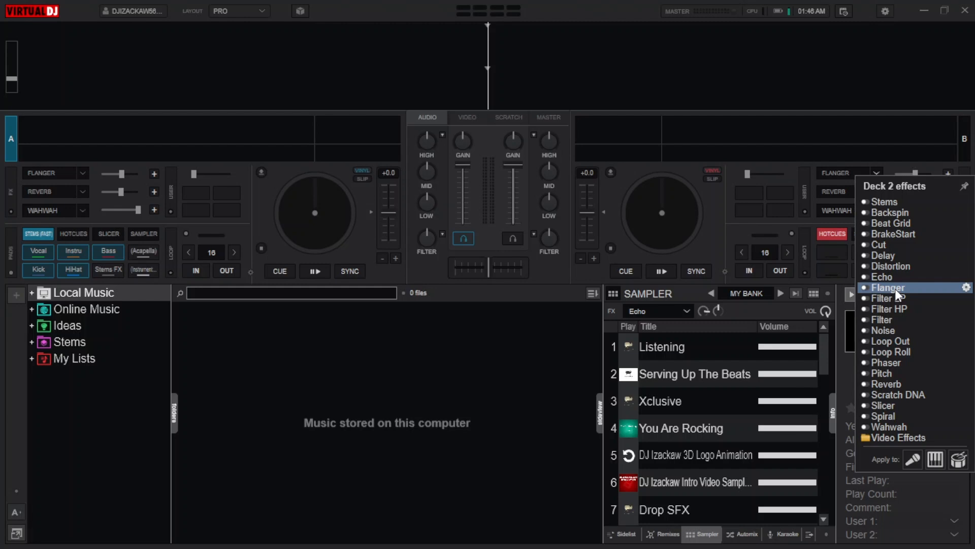
{"action": "left_click", "coordinate": [966, 287]}
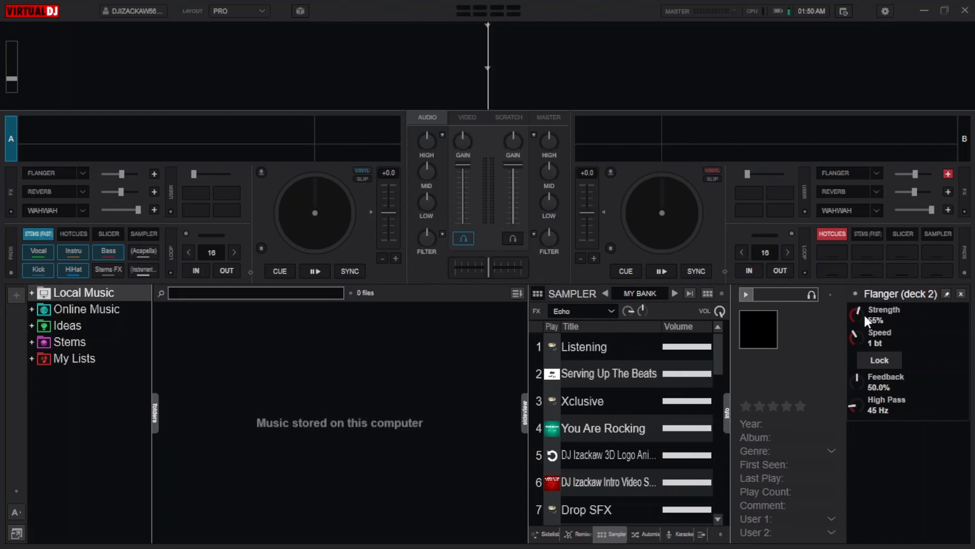
{"action": "left_click_drag", "start_coordinate": [862, 311], "coordinate": [861, 340]}
{"action": "mouse_move", "coordinate": [868, 401]}
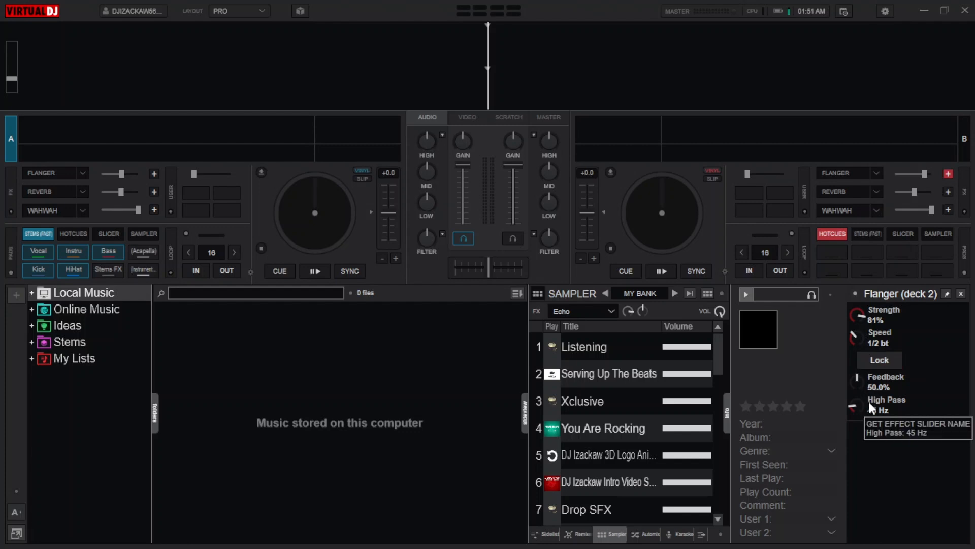
{"action": "left_click", "coordinate": [960, 294]}
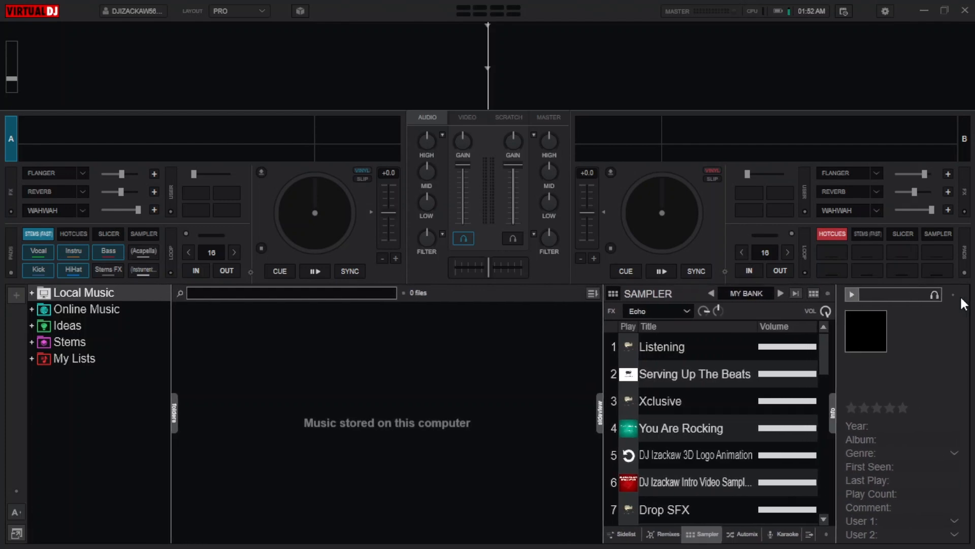
{"action": "left_click", "coordinate": [948, 174]}
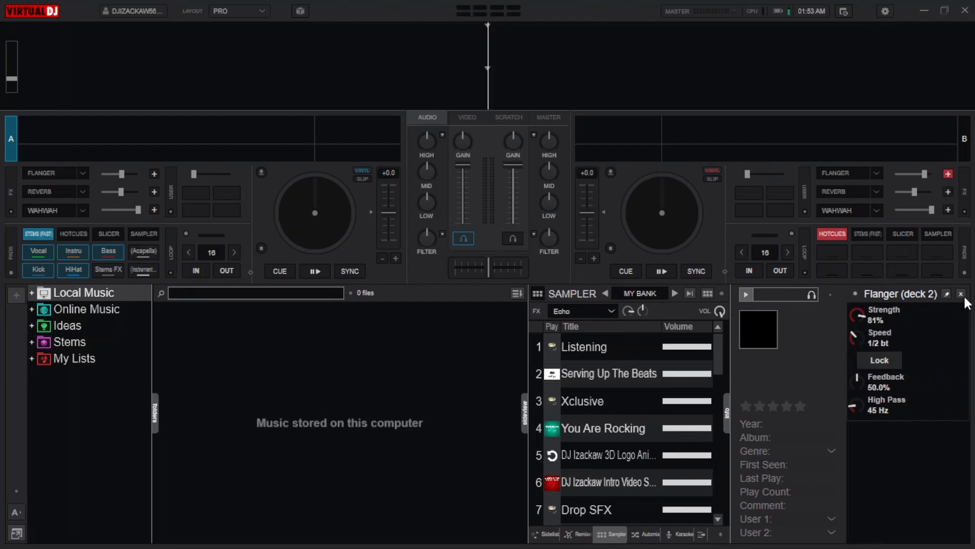
{"action": "left_click", "coordinate": [947, 173]}
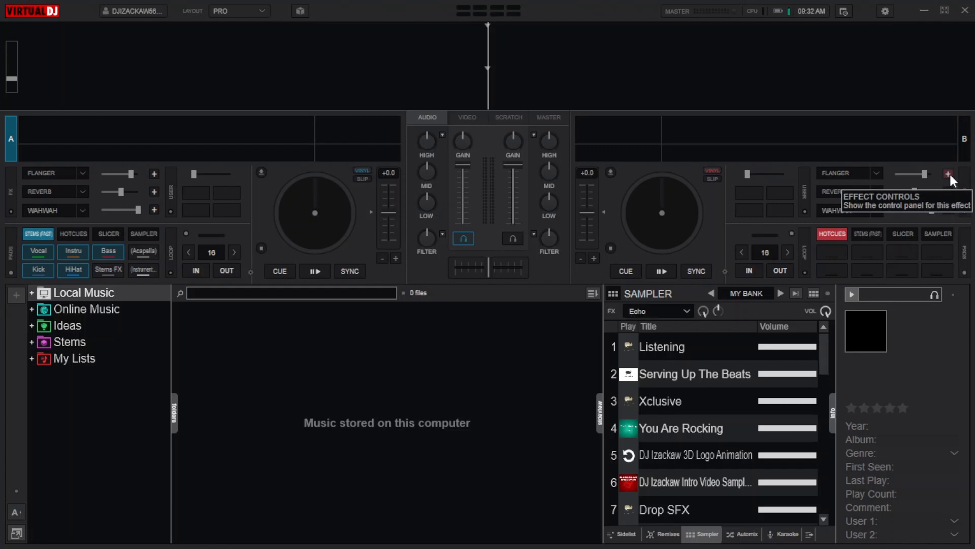
- Open the advanced editor of the keyboard mapping and assign a padfx action to the P key
{"action": "left_click", "coordinate": [885, 12]}
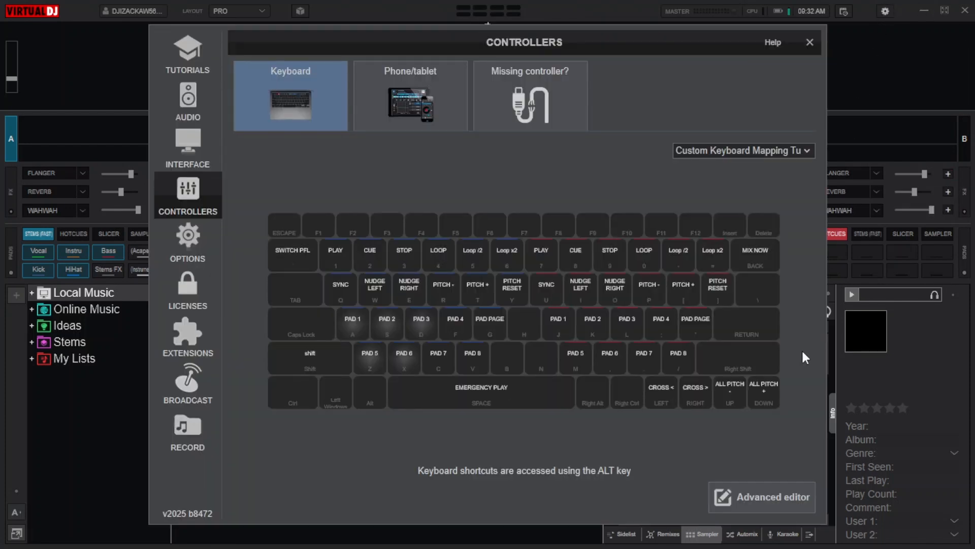
{"action": "left_click", "coordinate": [763, 487]}
{"action": "left_click", "coordinate": [566, 208]}
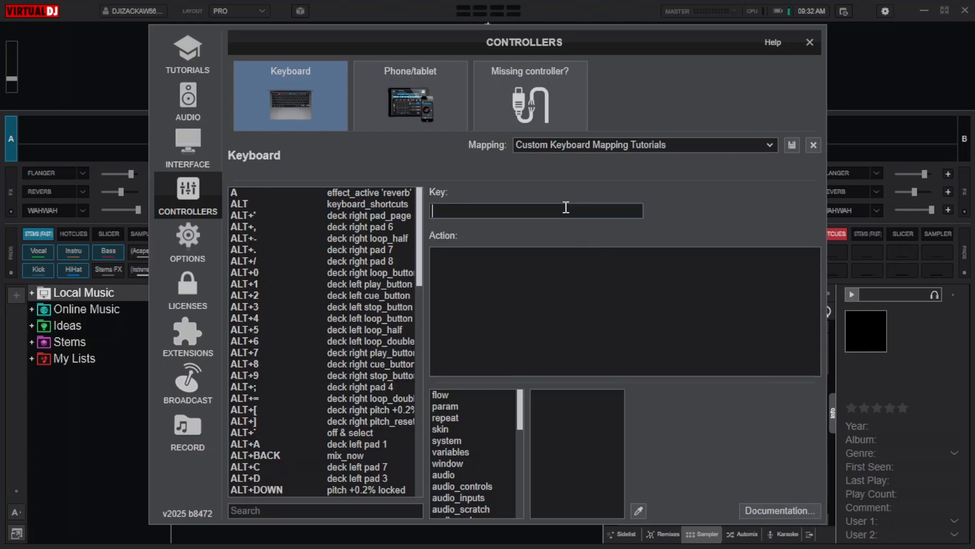
{"action": "key", "text": "p"}
{"action": "left_click", "coordinate": [520, 286]}
{"action": "type", "text": "pad"}
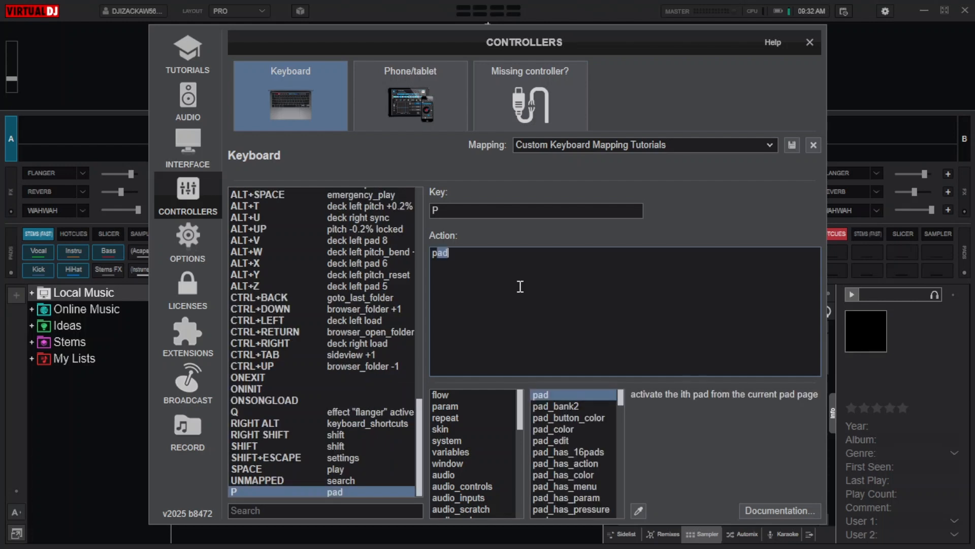
{"action": "type", "text": "fx"}
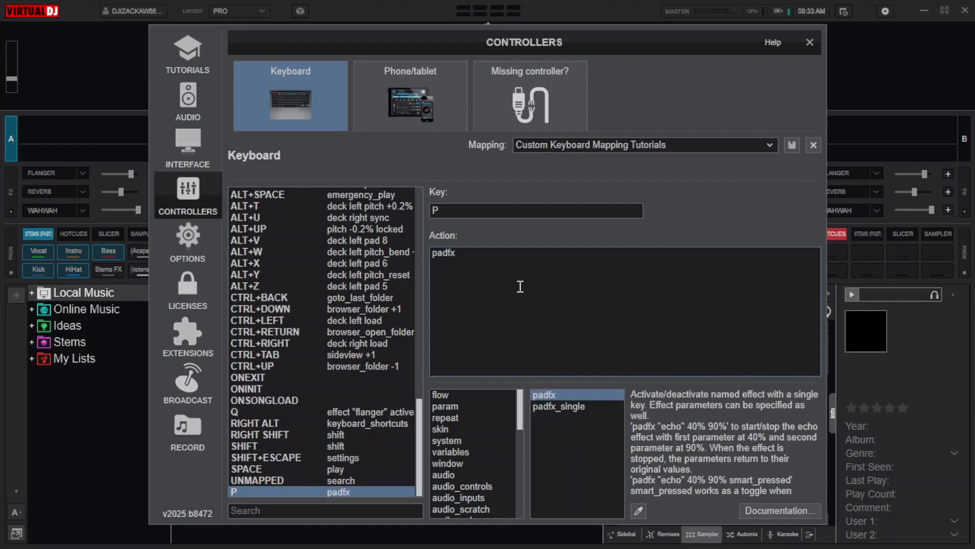
{"action": "type", "text": " \"echo out\" 80%"}
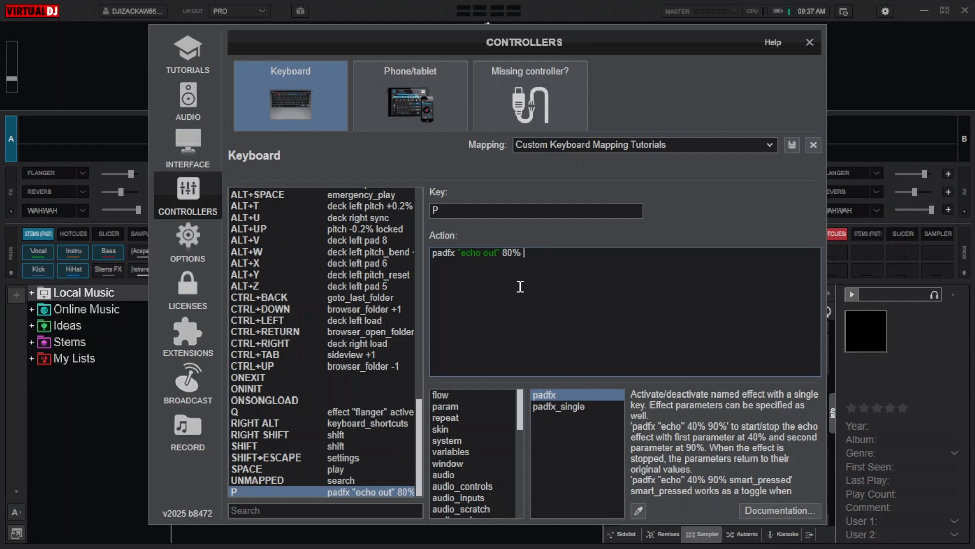
- Complete the P key's action with the parameters 1bt and 'stemfx:vocal'
{"action": "type", "text": "1"}
{"action": "type", "text": "bt"}
{"action": "type", "text": "'stemfx:vocal"}
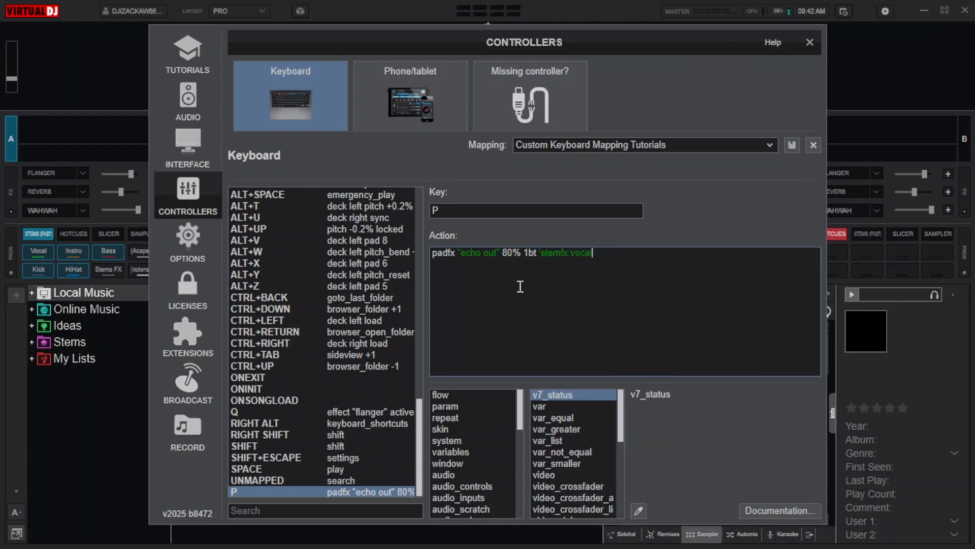
{"action": "type", "text": "'"}
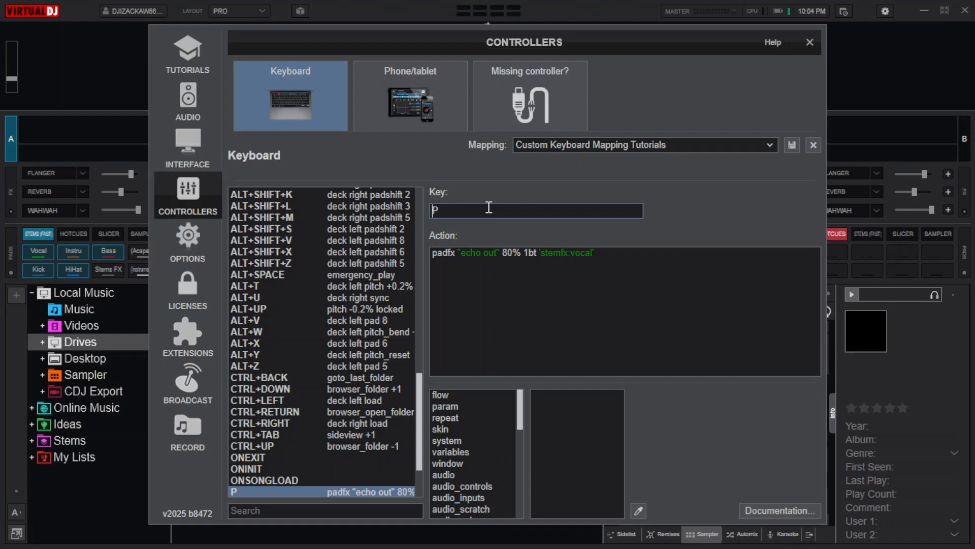
- Map the Z key to the action mute_stem "Vocal"
{"action": "key", "text": "z"}
{"action": "left_click", "coordinate": [499, 303]}
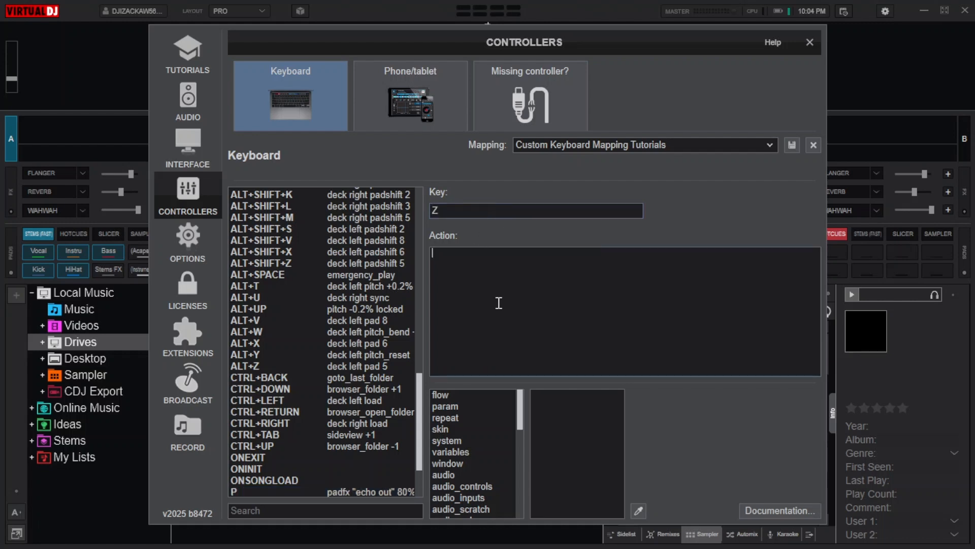
{"action": "type", "text": "mu"}
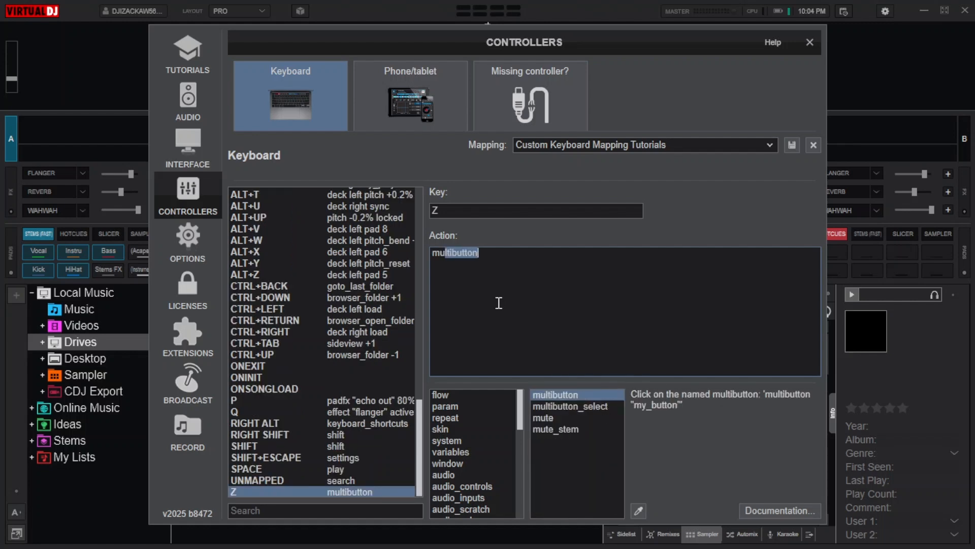
{"action": "type", "text": "te_s"}
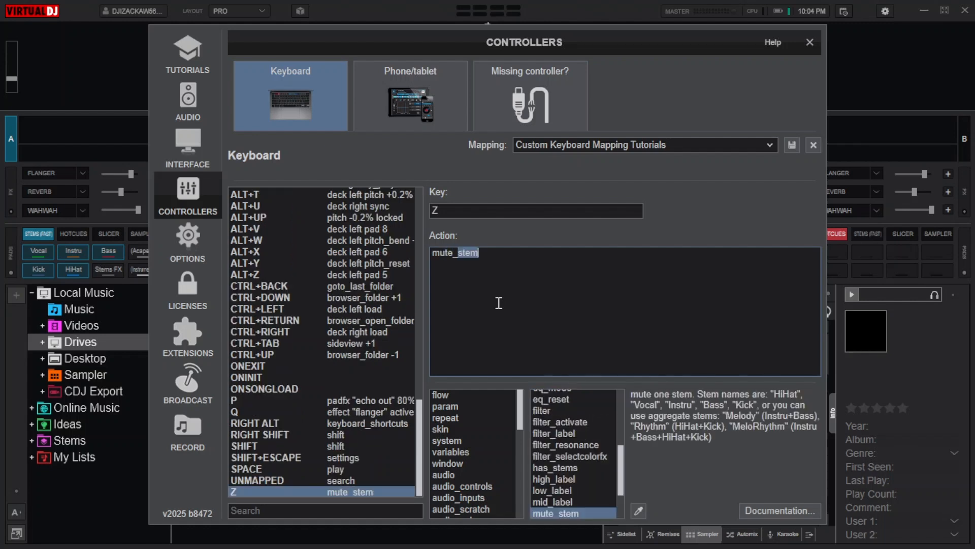
{"action": "type", "text": "tem"}
{"action": "type", "text": "\"Vocal"}
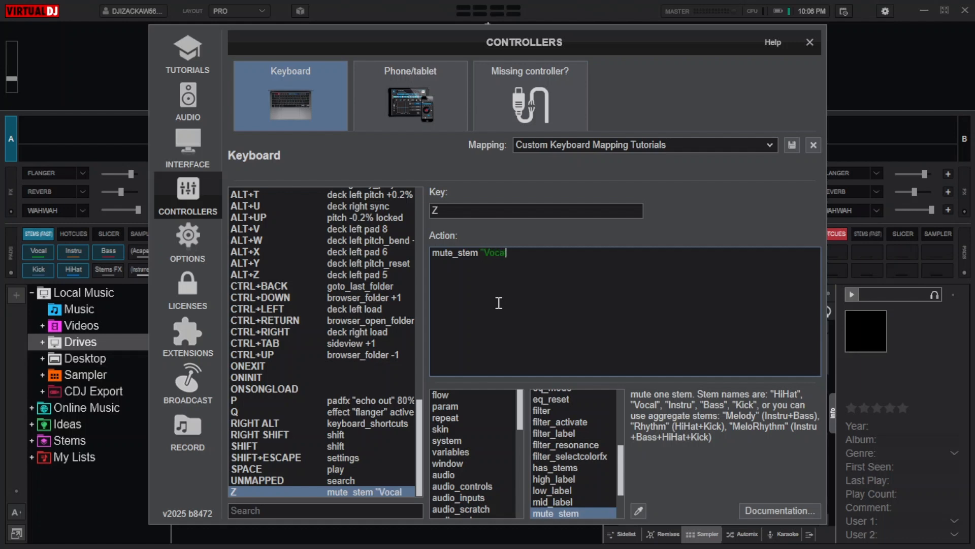
{"action": "type", "text": "\""}
{"action": "type", "text": "z"}
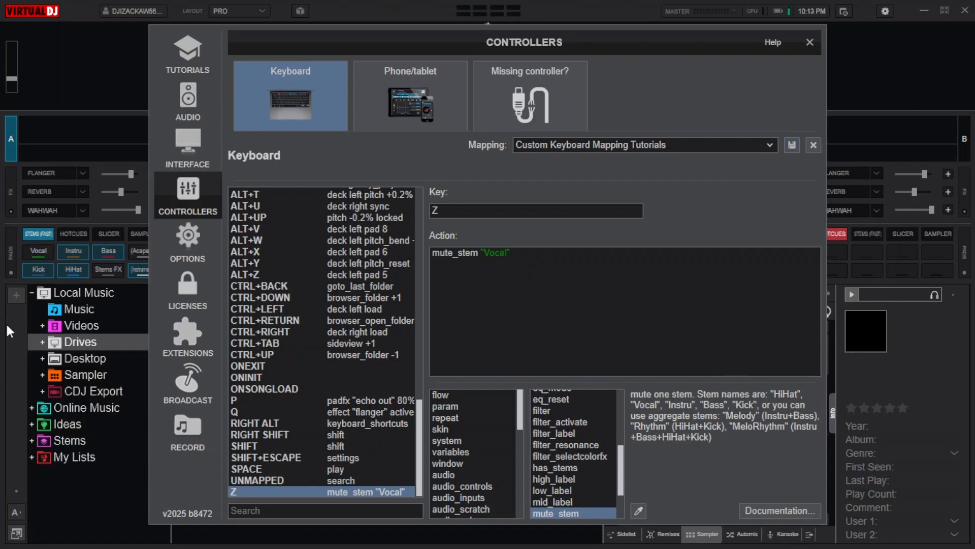
- Test the Z mapping by muting and unmuting the left deck's vocal stem
{"action": "key", "text": "z"}
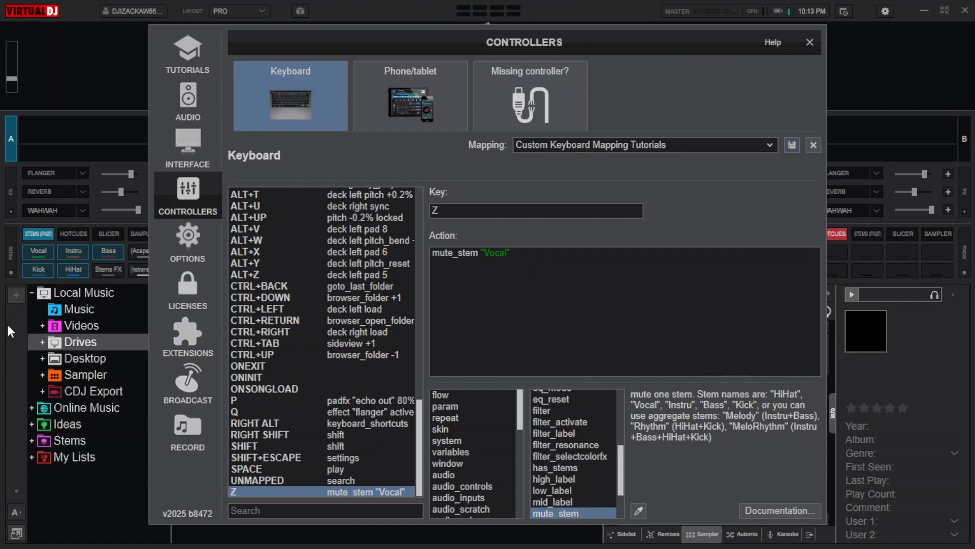
- Toggle the left deck's vocal stem again with the Z mapping to recheck its behavior
{"action": "key", "text": "z"}
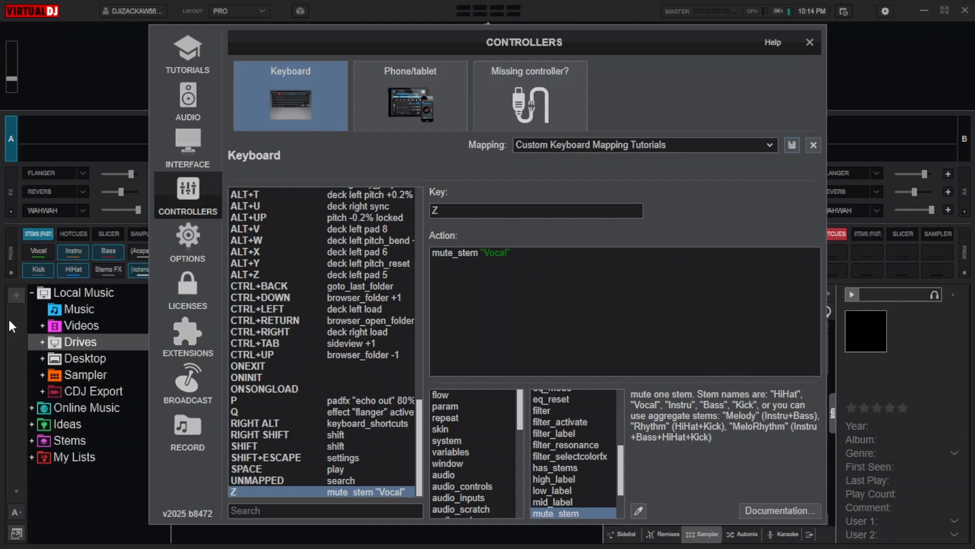
{"action": "key", "text": "z"}
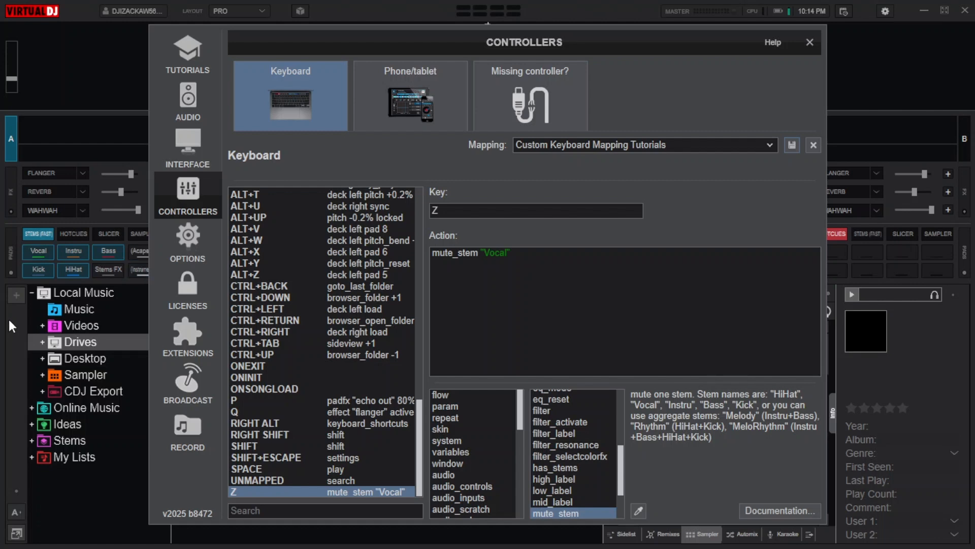
{"action": "key", "text": "z"}
- Add a keyboard mapping for the M key with the action stem_pad
{"action": "left_click", "coordinate": [486, 205]}
{"action": "key", "text": "m"}
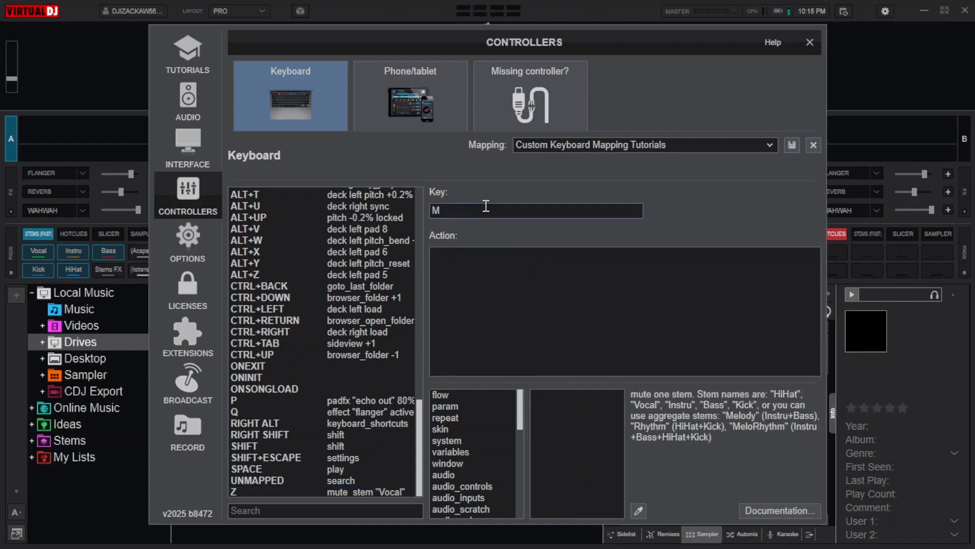
{"action": "left_click", "coordinate": [487, 277]}
{"action": "type", "text": "ste"}
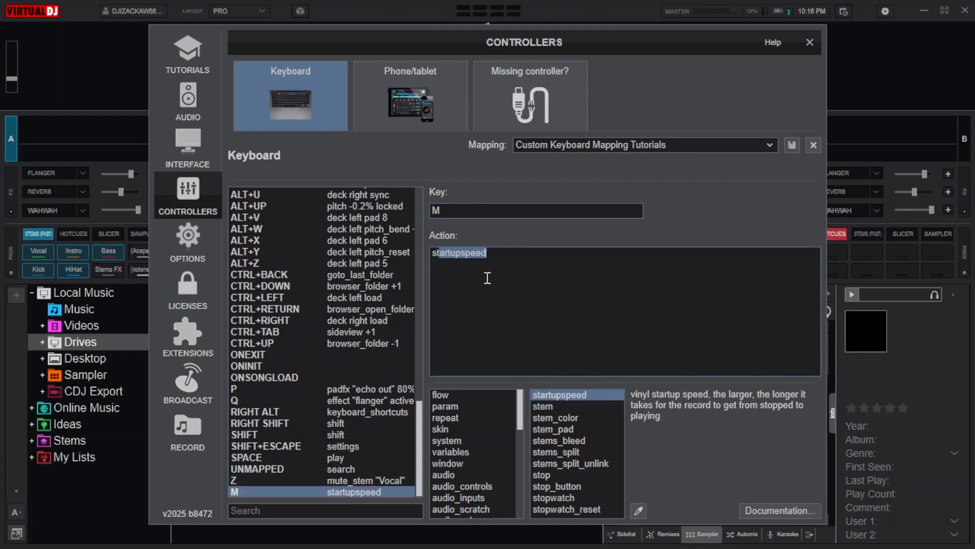
{"action": "type", "text": "m_pad"}
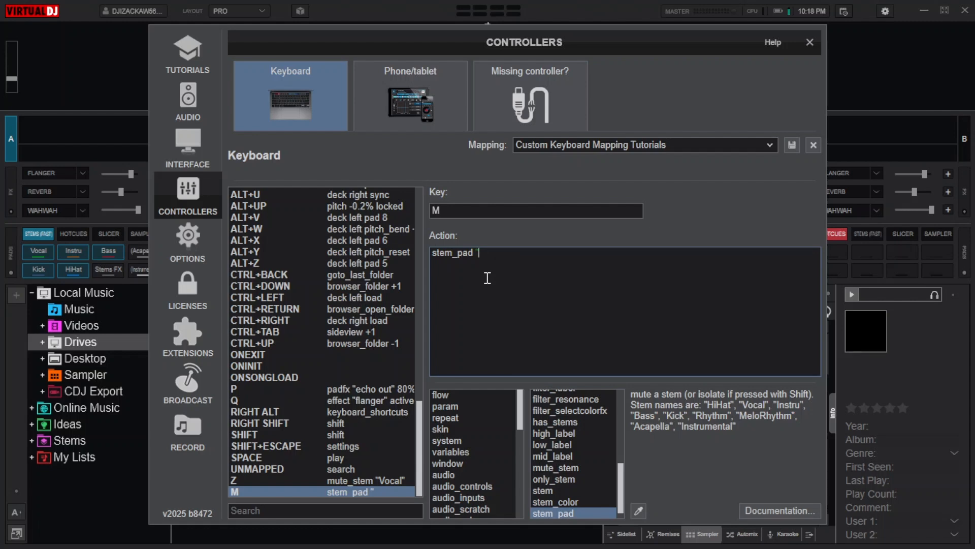
- Complete the M key's stem_pad action with the stem name "Instrumental", and save and test the mapping
{"action": "type", "text": "Instrumental"}
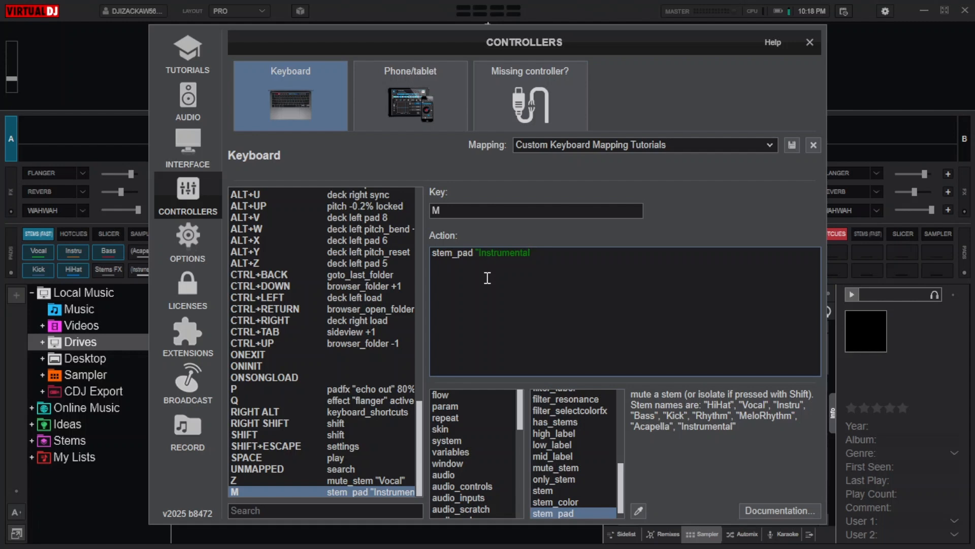
{"action": "type", "text": "\""}
{"action": "left_click", "coordinate": [792, 145]}
{"action": "key", "text": "m"}
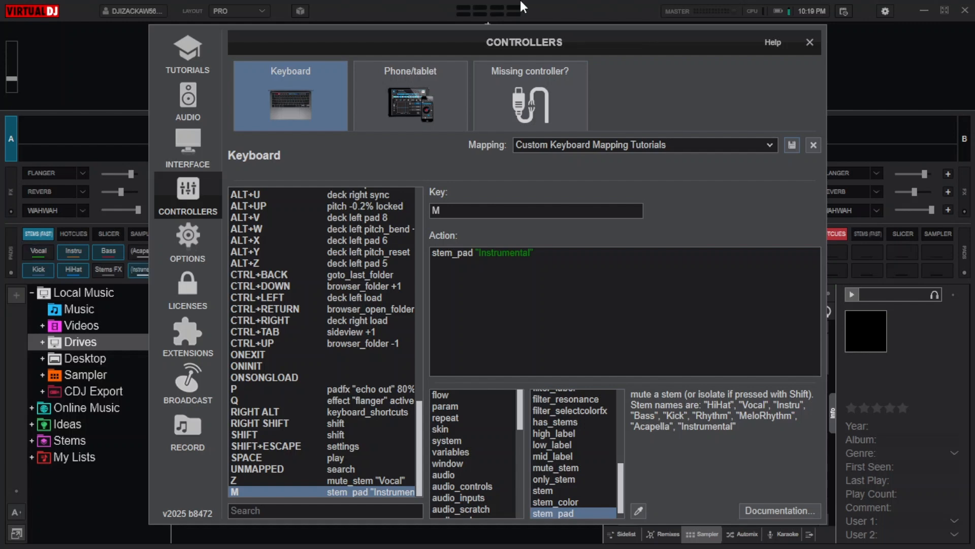